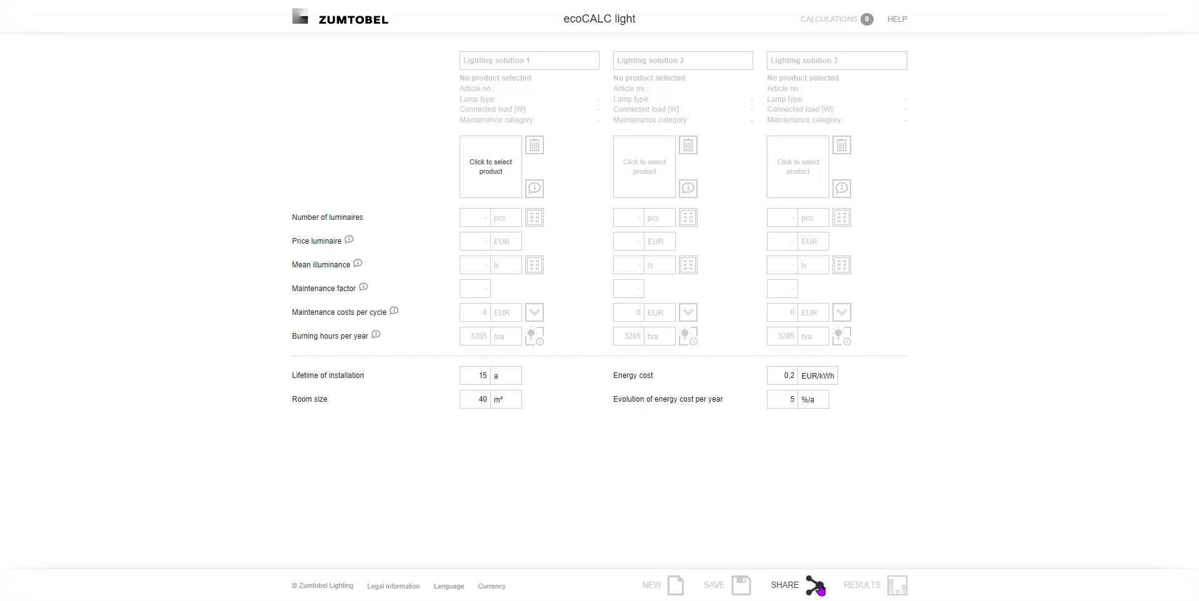
Step: Select the existing product Louvre luminaire 4x18W T26 MB for lighting solution 1 and set its price to 0 EUR
left_click(448, 586)
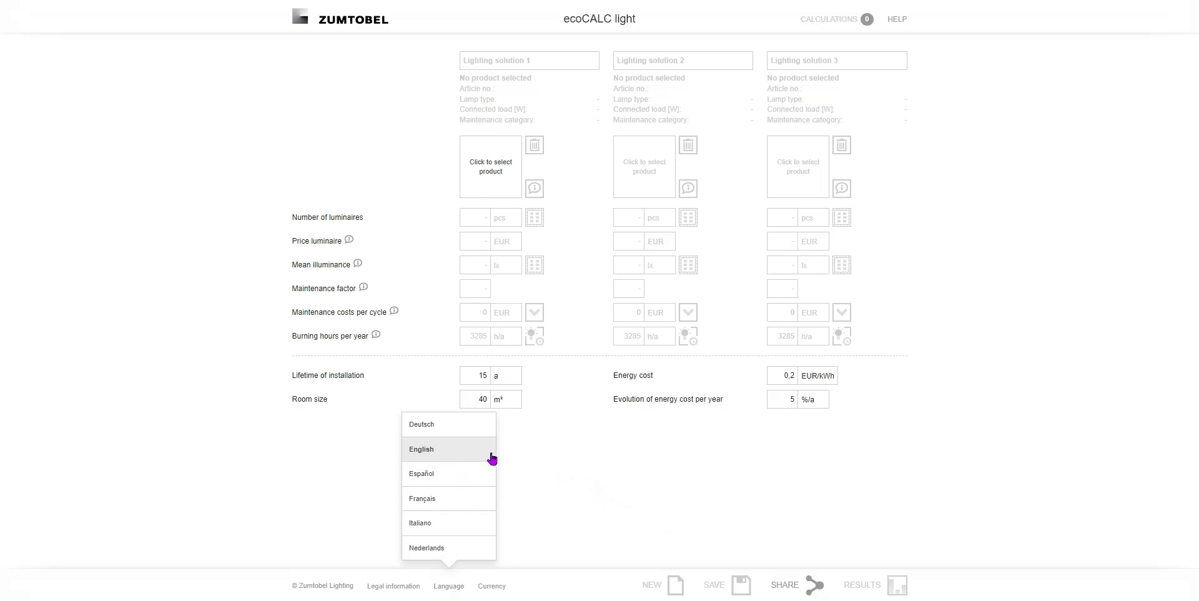
left_click(496, 178)
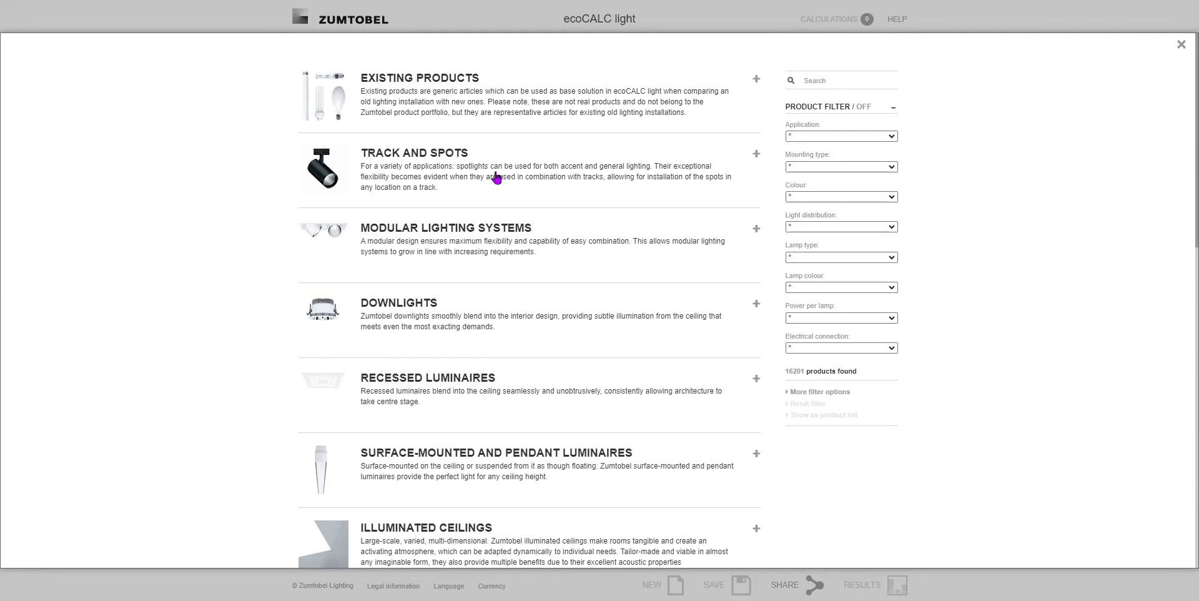
left_click(414, 83)
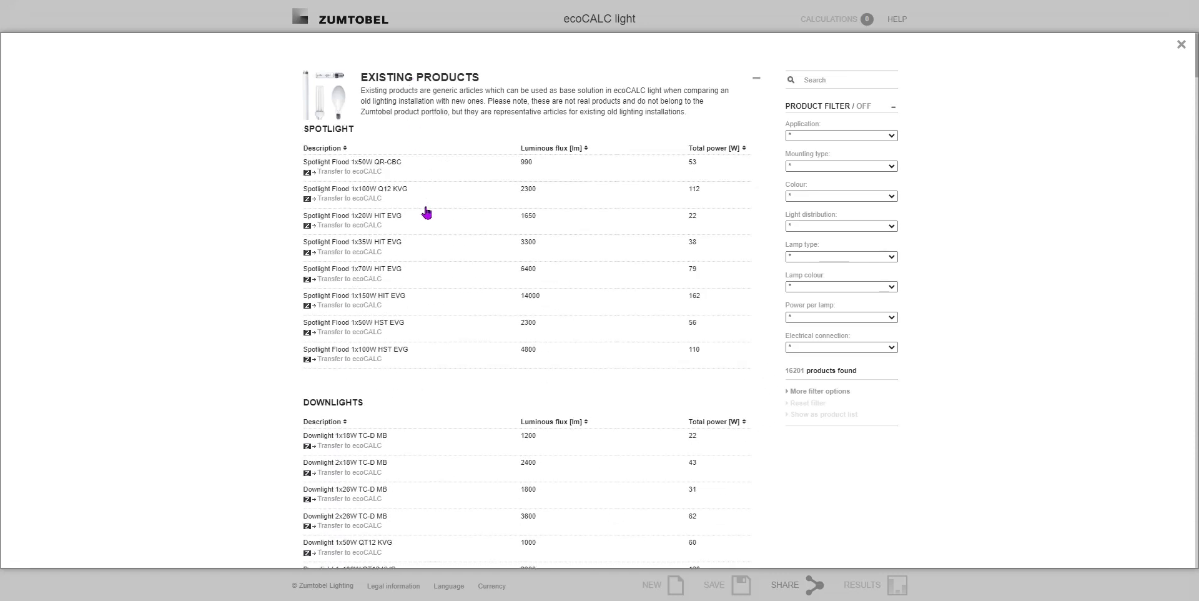
scroll(430, 222, "down", 3)
scroll(440, 232, "down", 1)
scroll(440, 232, "down", 5)
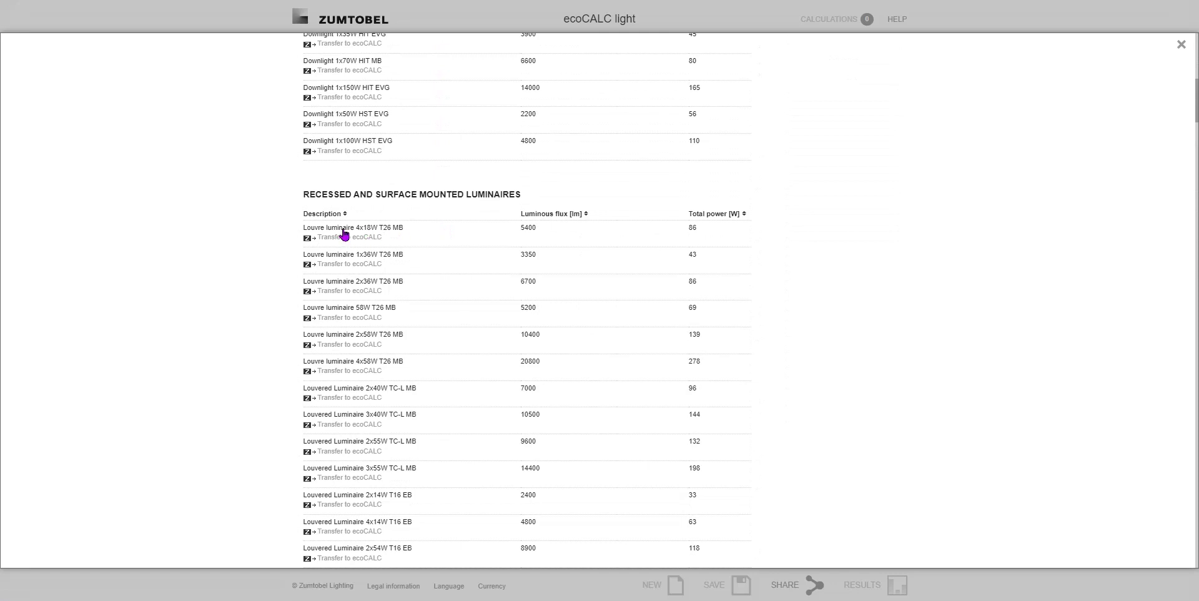
left_click(346, 238)
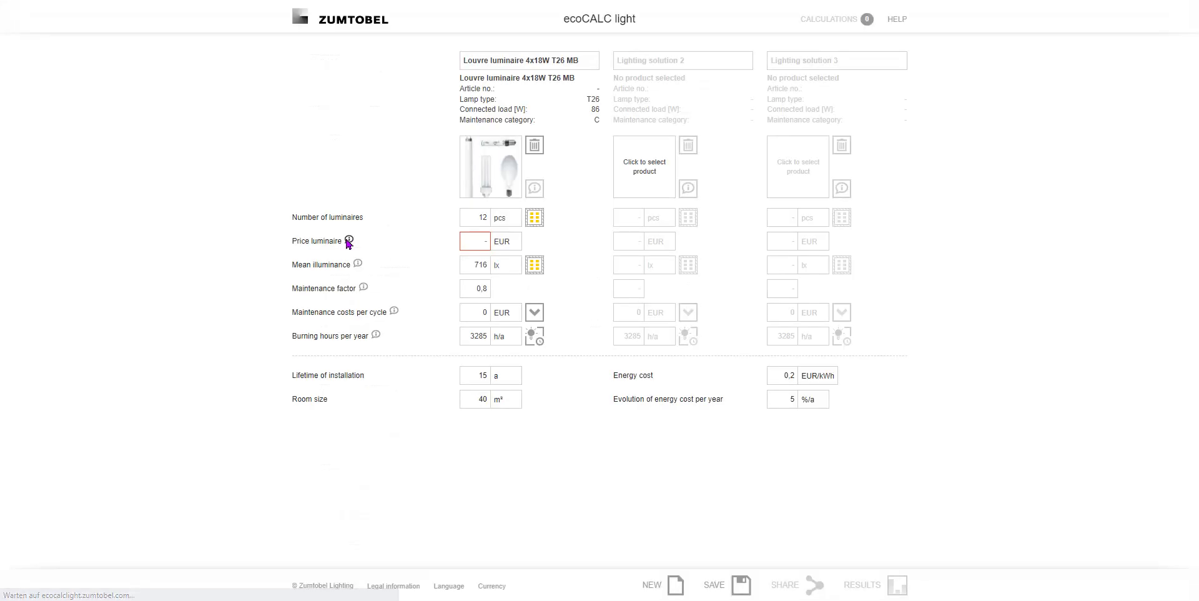
left_click(486, 242)
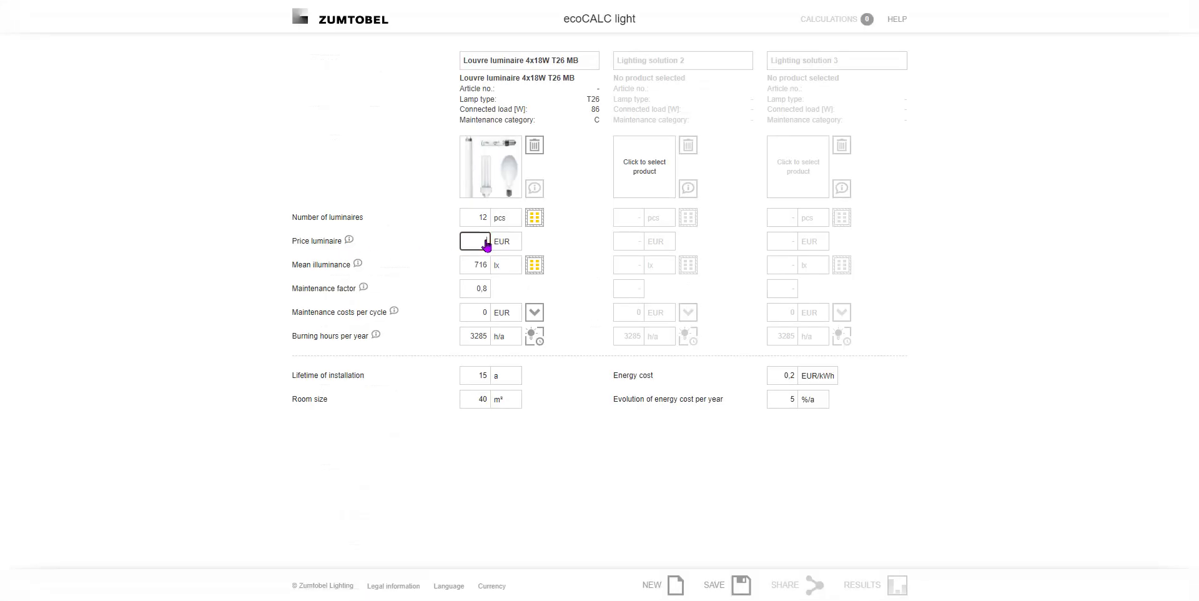
type("0")
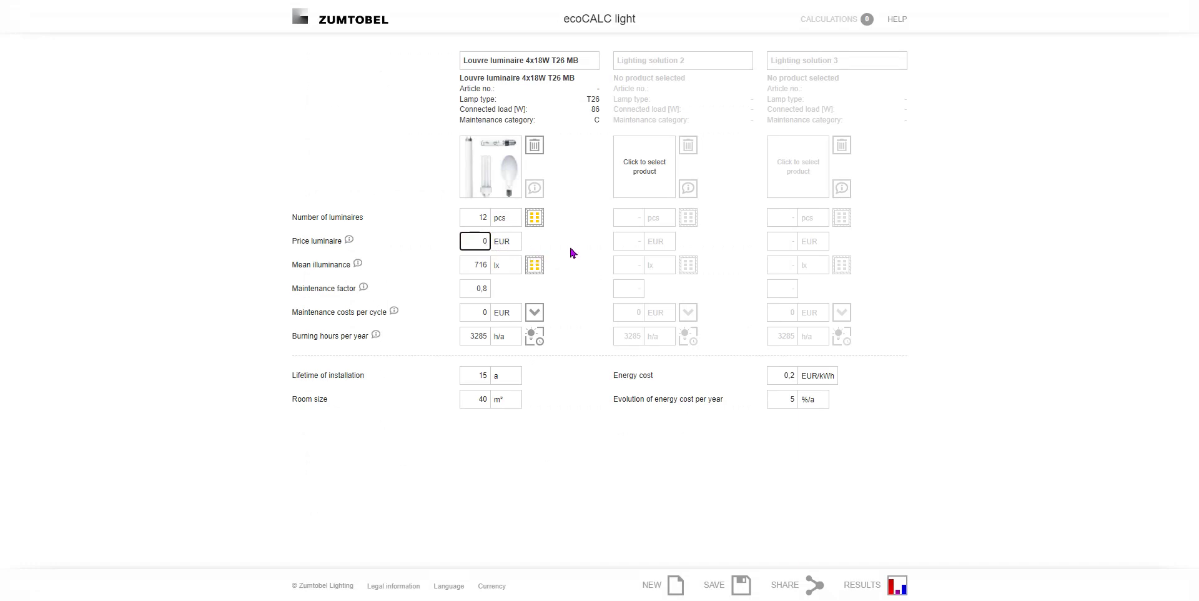
Step: In the first luminaire's room calculation, name the room Room1 and set its length, width and height to 15 x 8 x 3,2 m
left_click(534, 217)
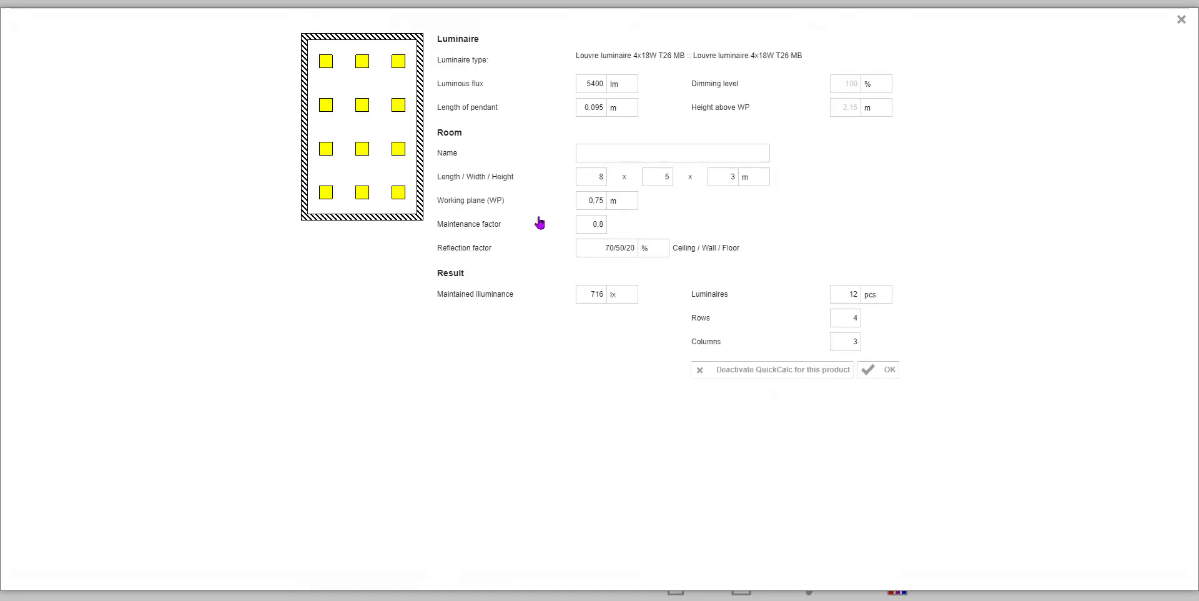
double_click(599, 204)
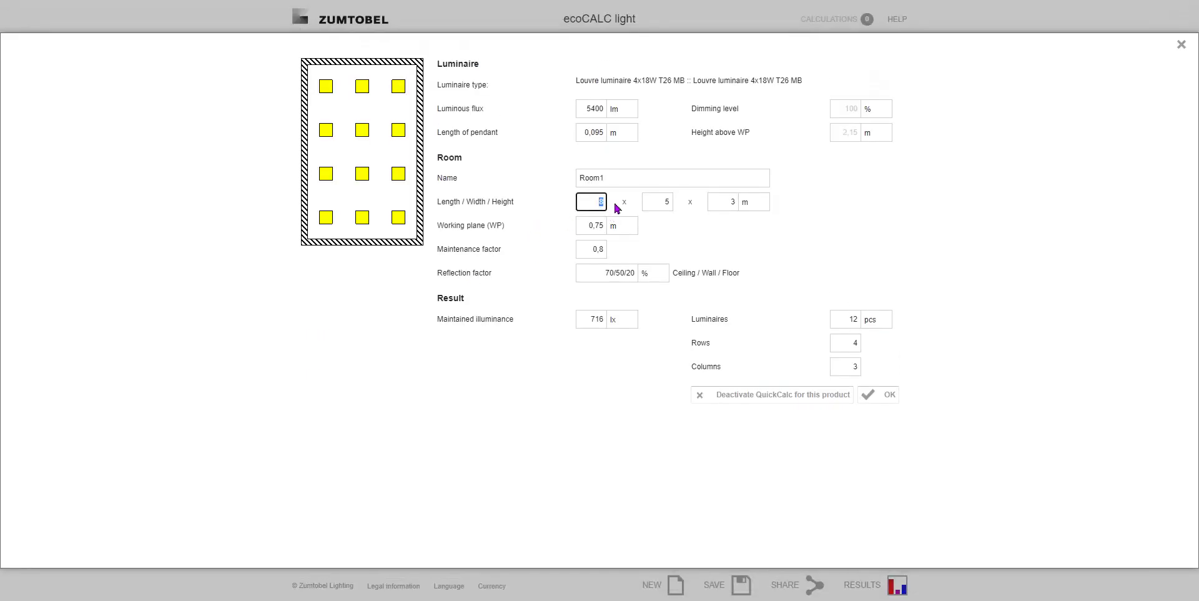
type("15")
double_click(665, 205)
type("8")
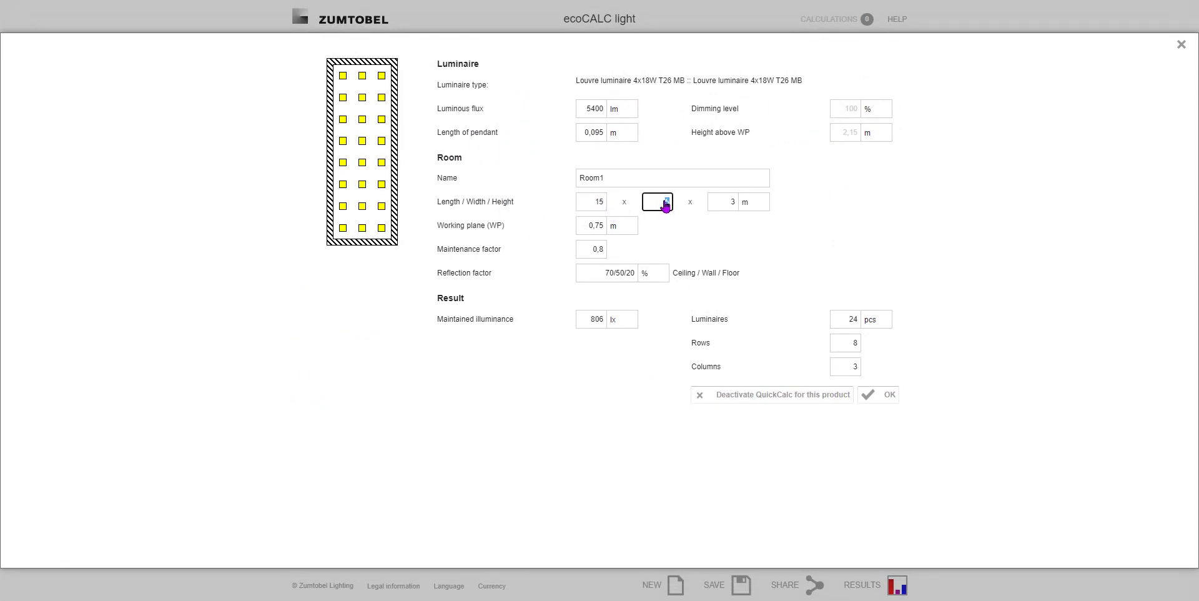
double_click(732, 206)
type("3,2")
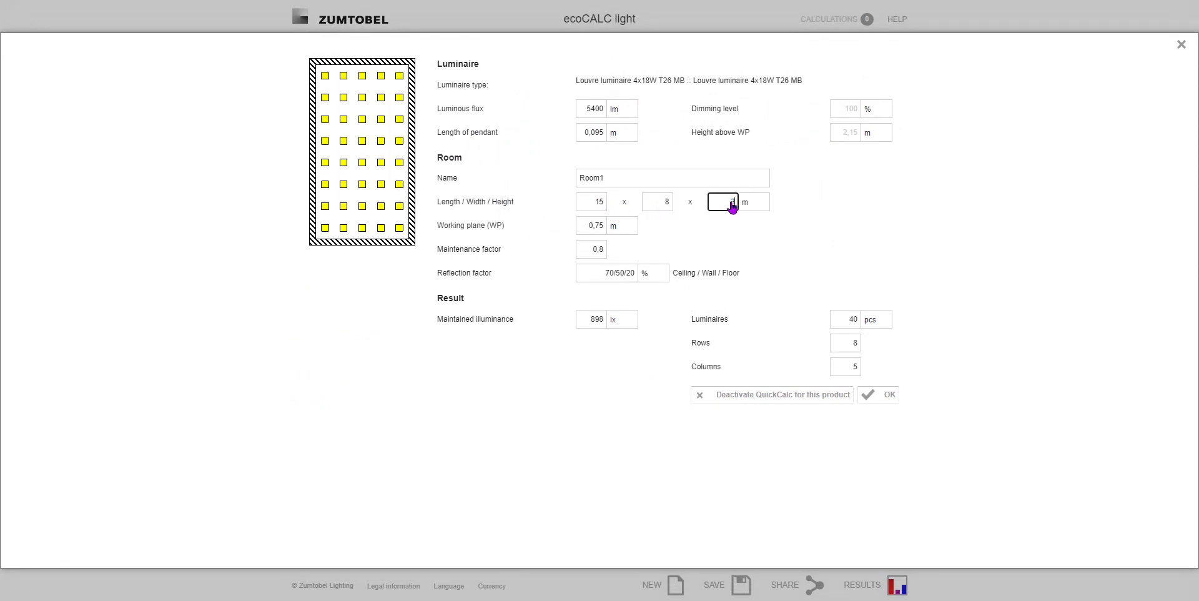
left_click(688, 248)
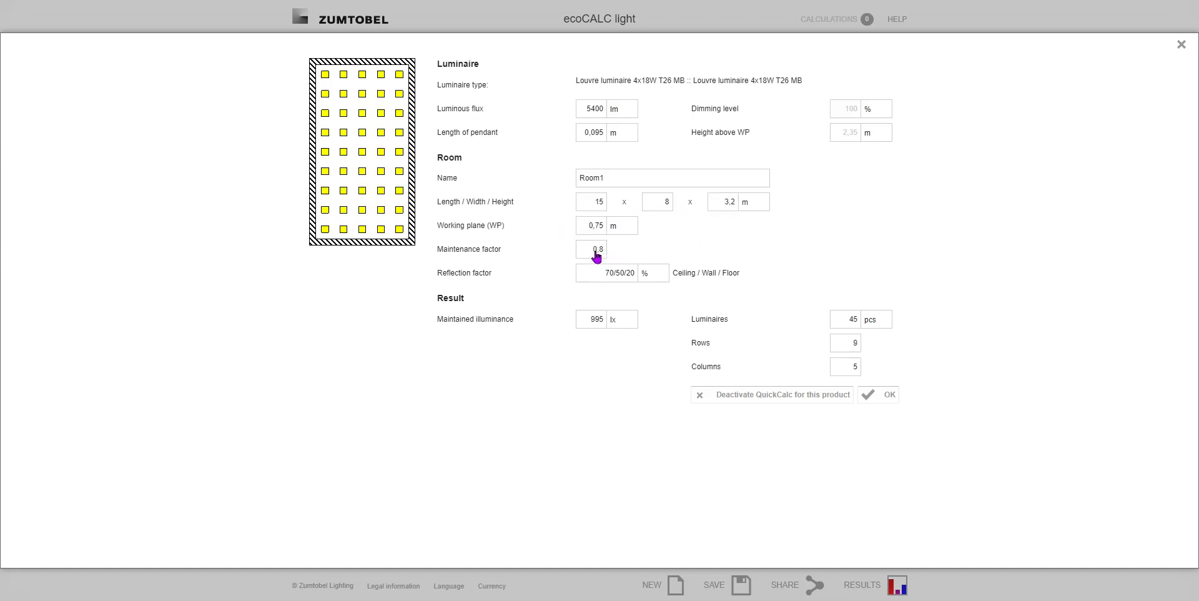
Step: Set the room's maintained illuminance to 500 lx and apply the calculation to lighting solution 1
double_click(597, 320)
key("BackSpace")
type("500")
left_click(594, 361)
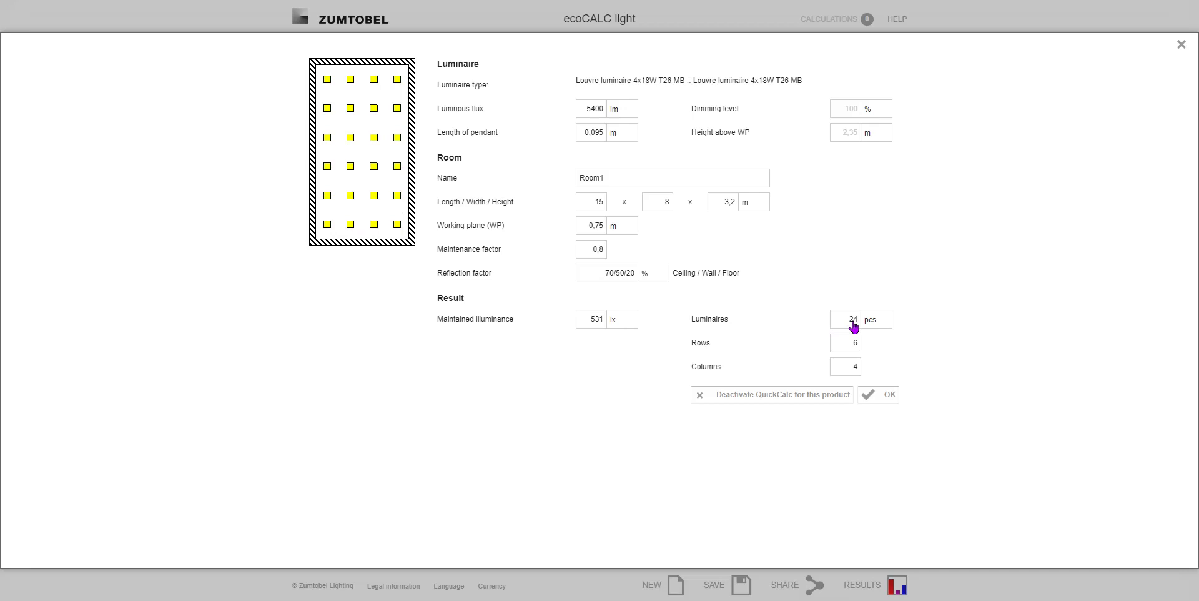
left_click(884, 395)
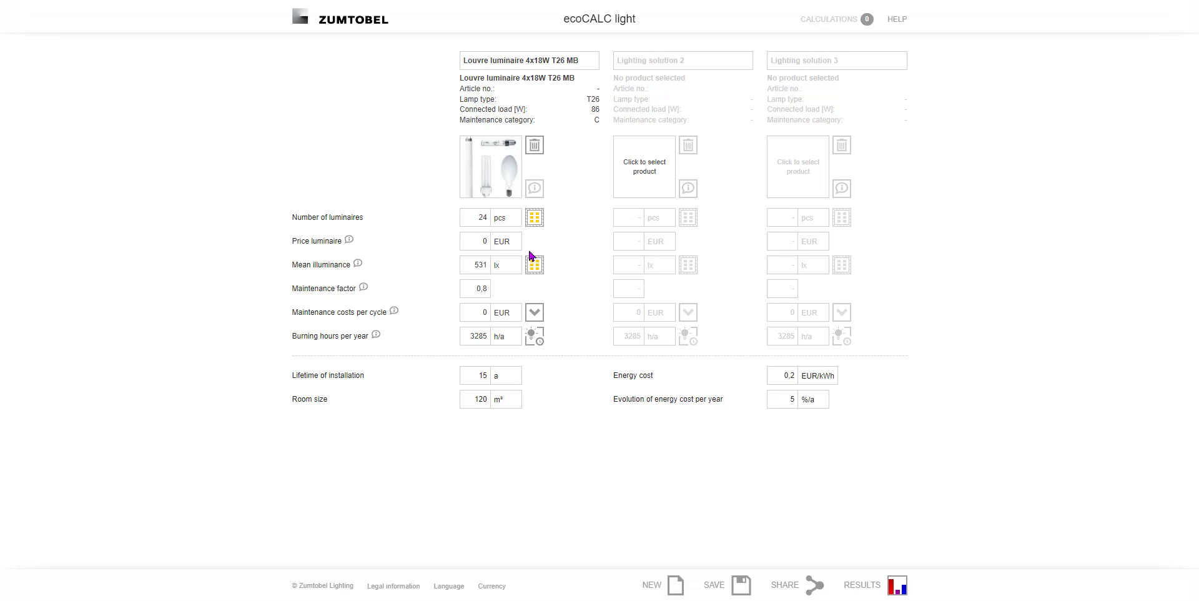
Step: Select the recessed MIREL evolution opal-optic luminaire MIRO NIV LED3800-840 M625Q LDO KA for lighting solution 2
left_click(643, 171)
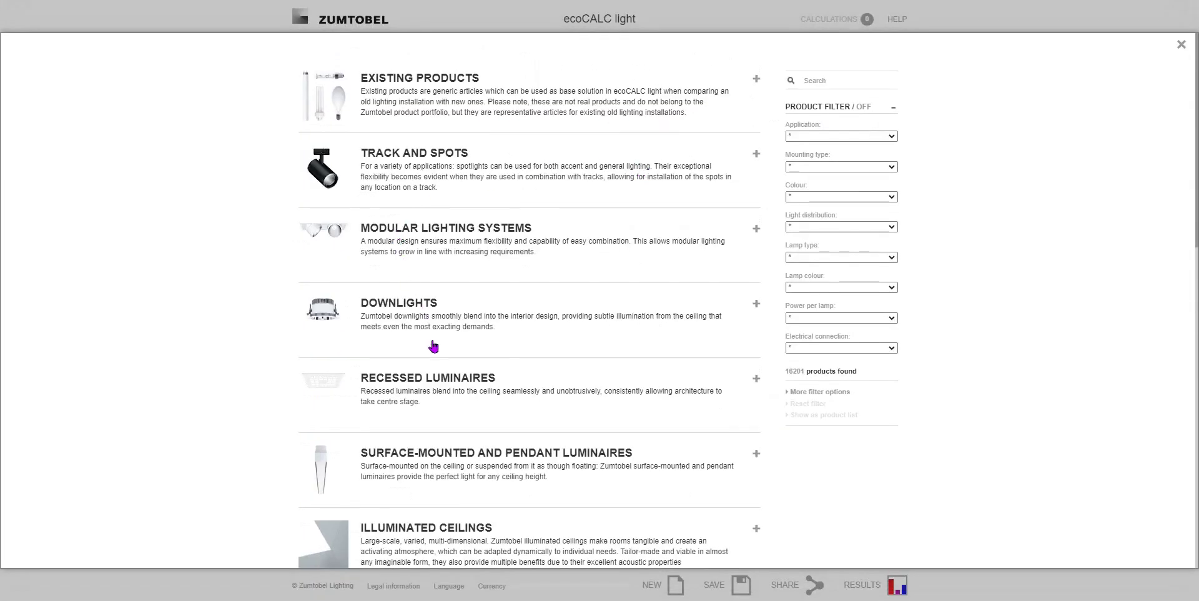
left_click(416, 379)
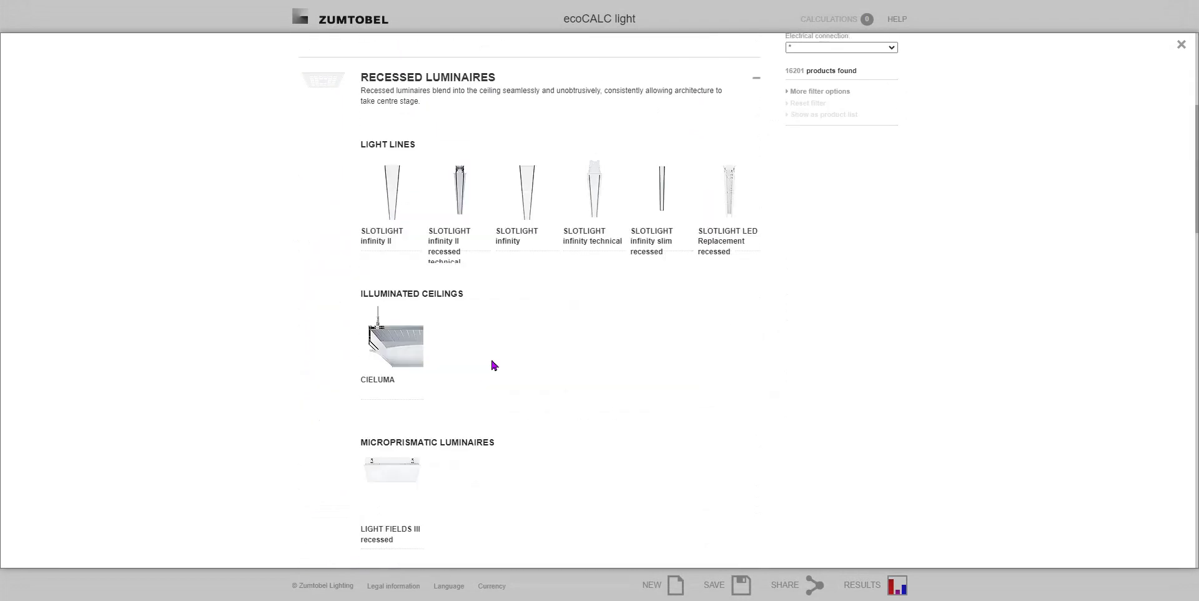
scroll(492, 364, "down", 8)
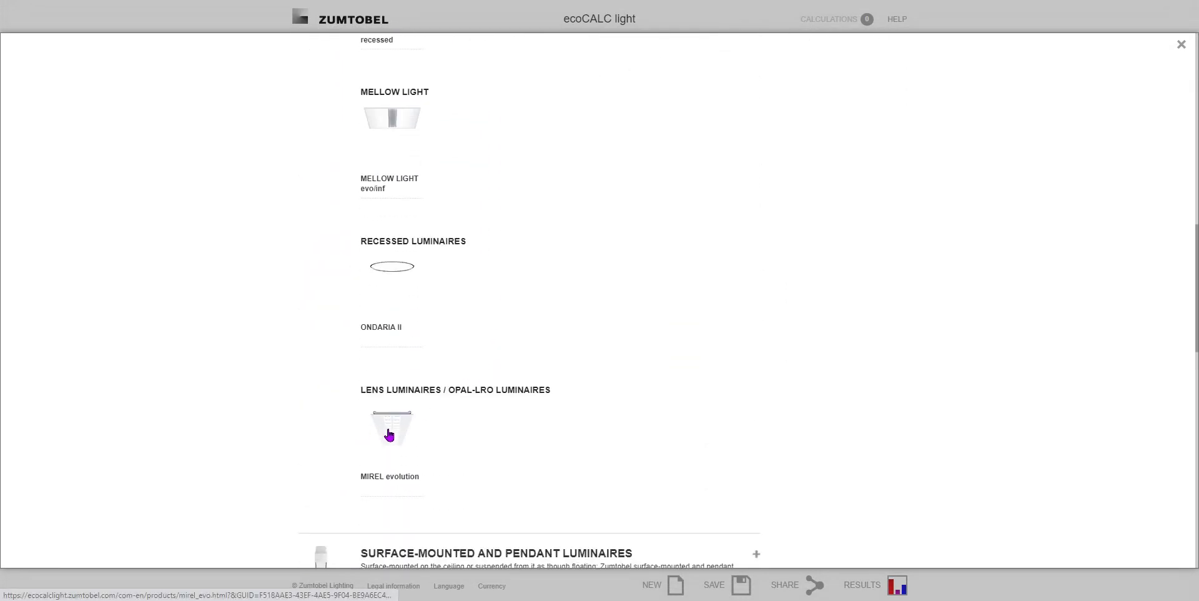
left_click(387, 431)
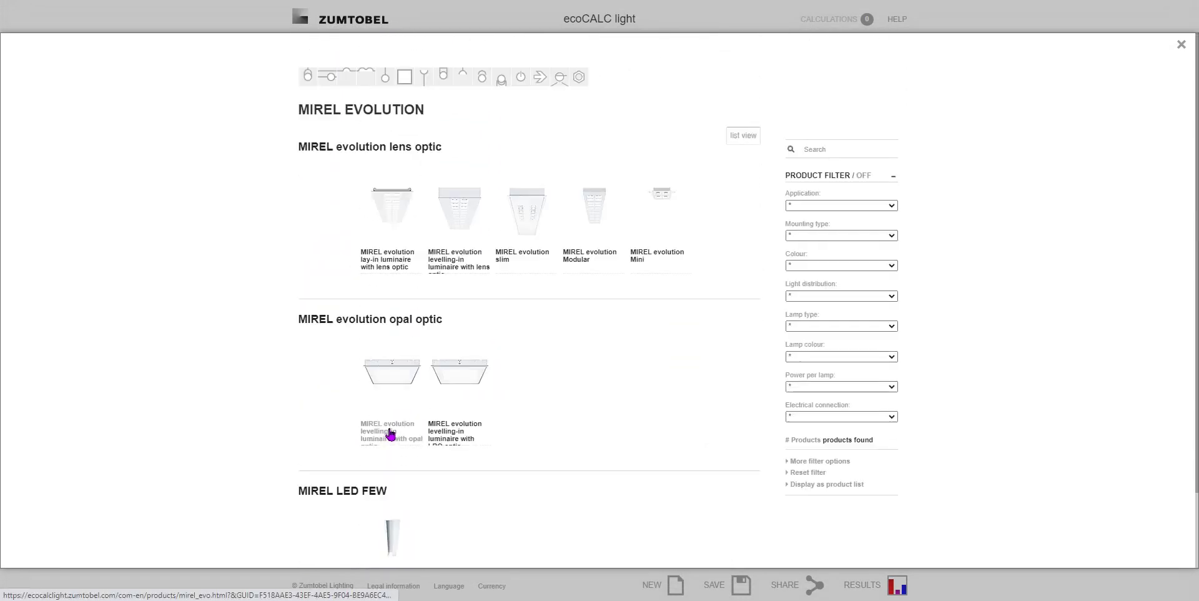
left_click(401, 375)
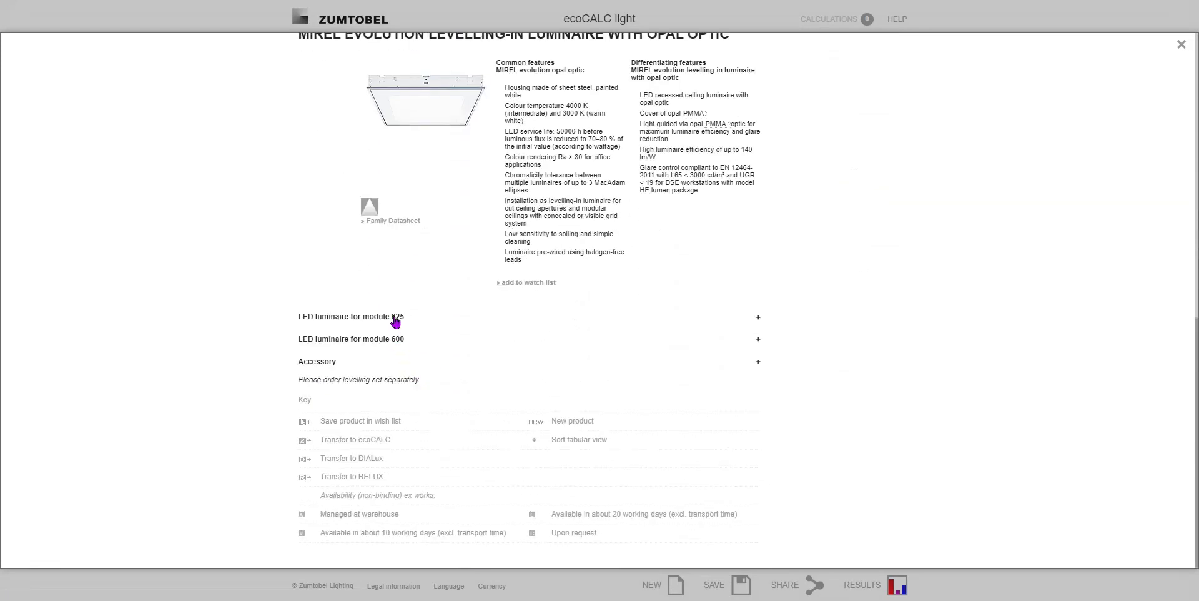
left_click(396, 317)
scroll(400, 343, "down", 10)
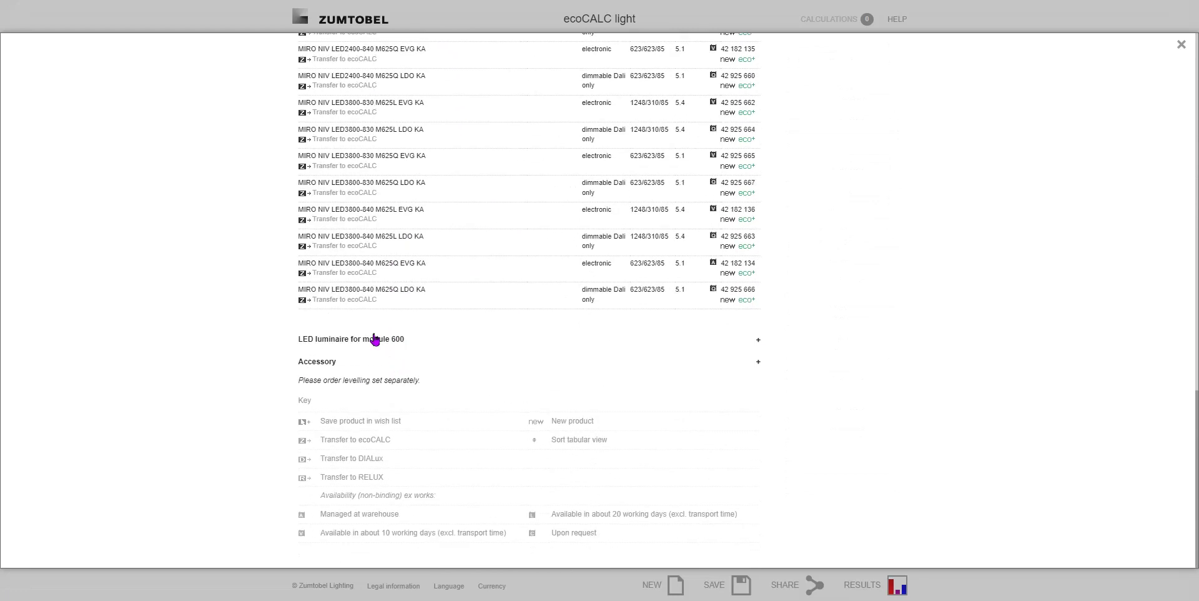
left_click(348, 300)
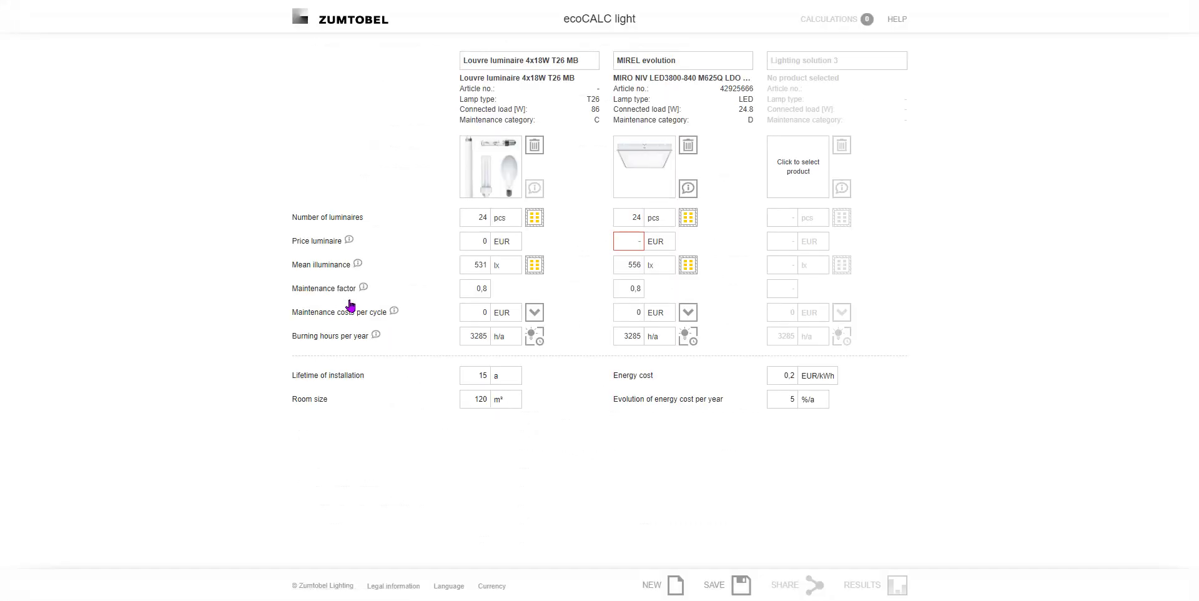
Step: Set the MIREL evolution luminaire's price to 200 EUR
left_click(636, 245)
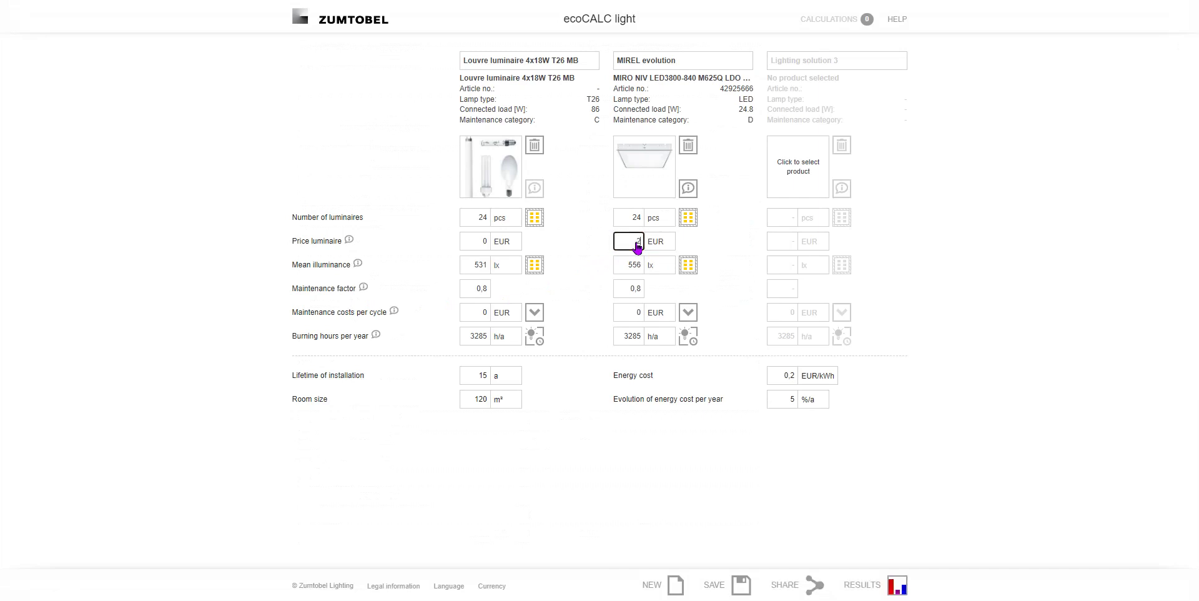
type("200")
left_click(648, 448)
Step: Show the calculation results and view the amortisation chart comparing both lighting solutions
left_click(900, 588)
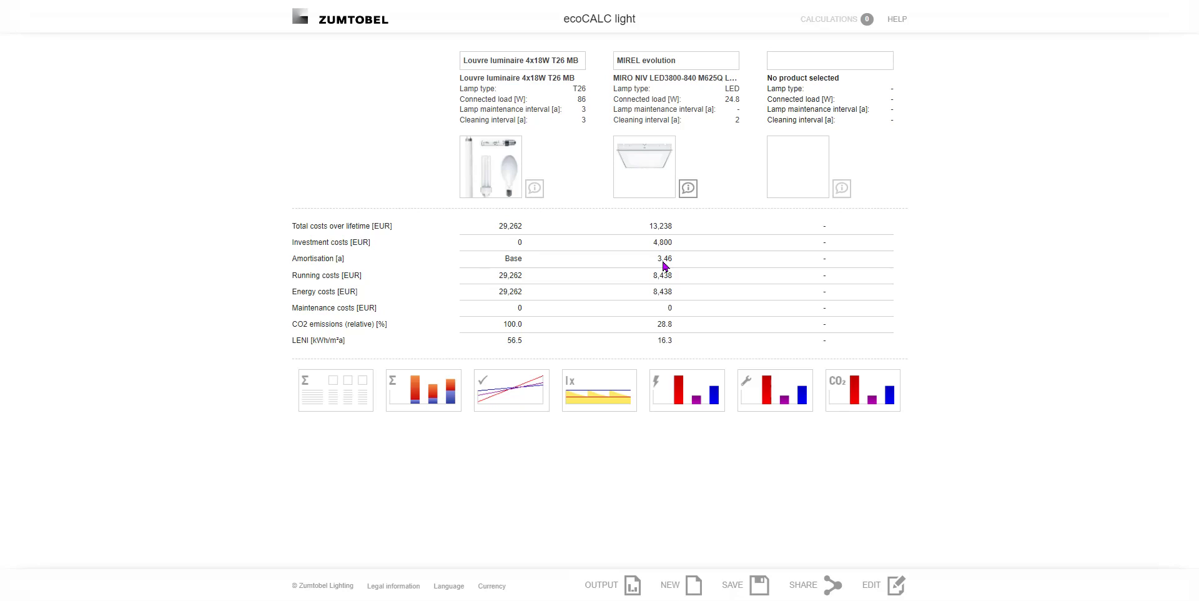
left_click(512, 392)
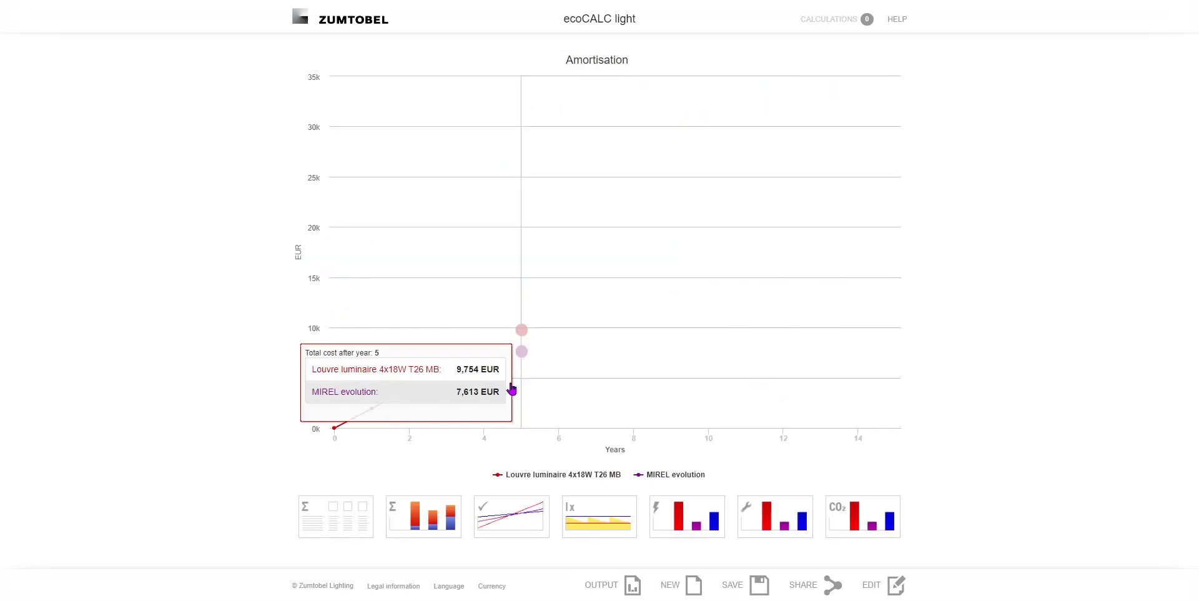